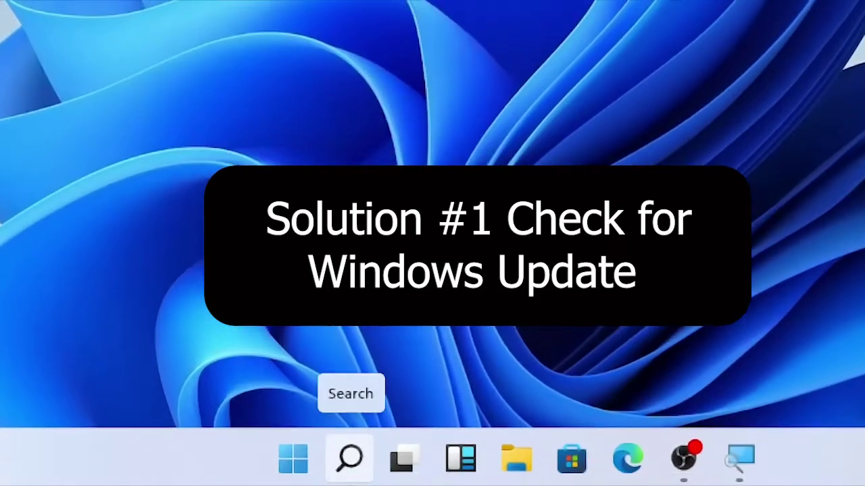
# - Search Windows for 'windows update', fixing the typo, and open Windows Update settings
pyautogui.click(349, 467)
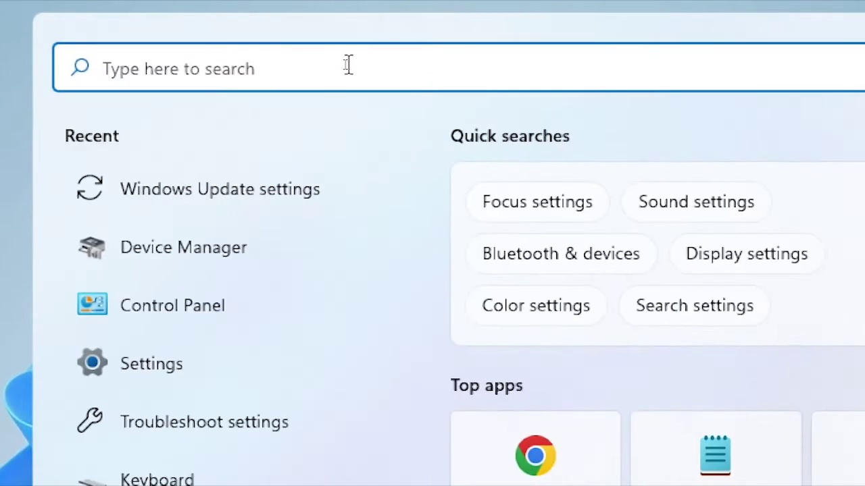
pyautogui.write('windows ')
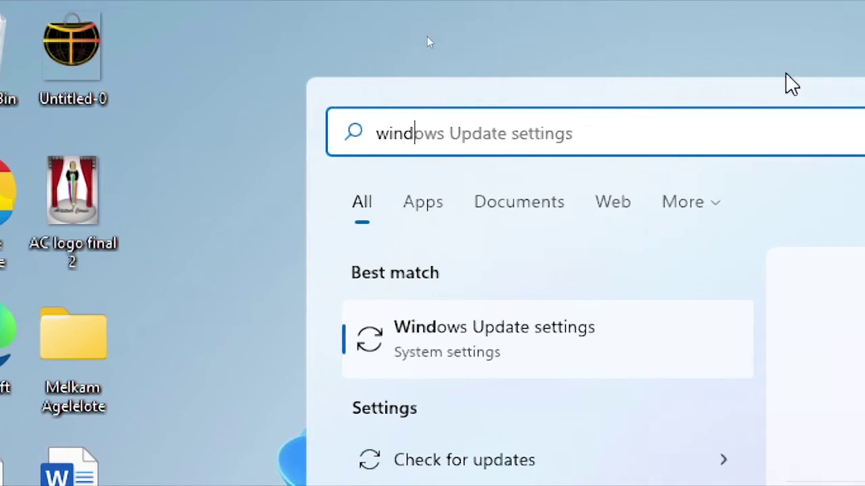
pyautogui.write('upfa')
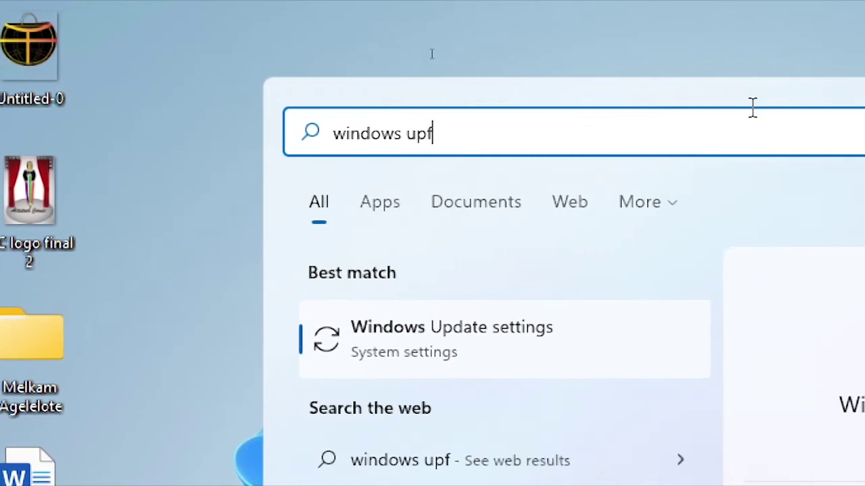
pyautogui.write('te')
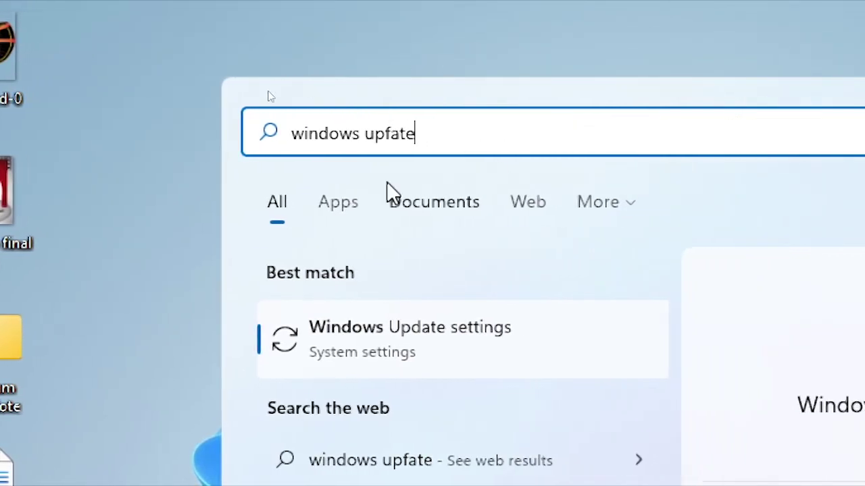
pyautogui.click(390, 128)
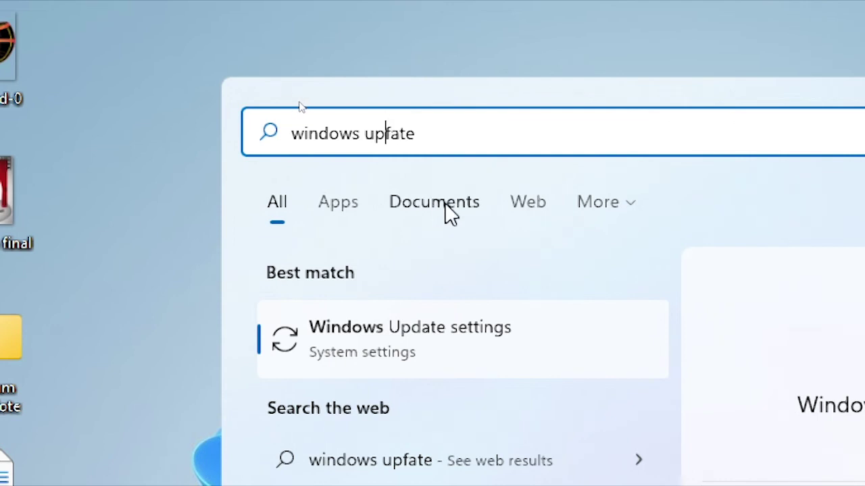
pyautogui.press('Delete')
pyautogui.write('da')
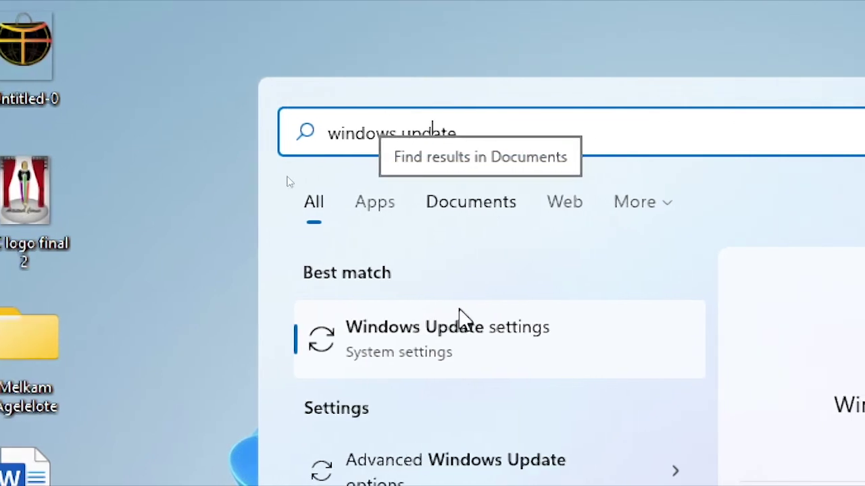
pyautogui.click(456, 331)
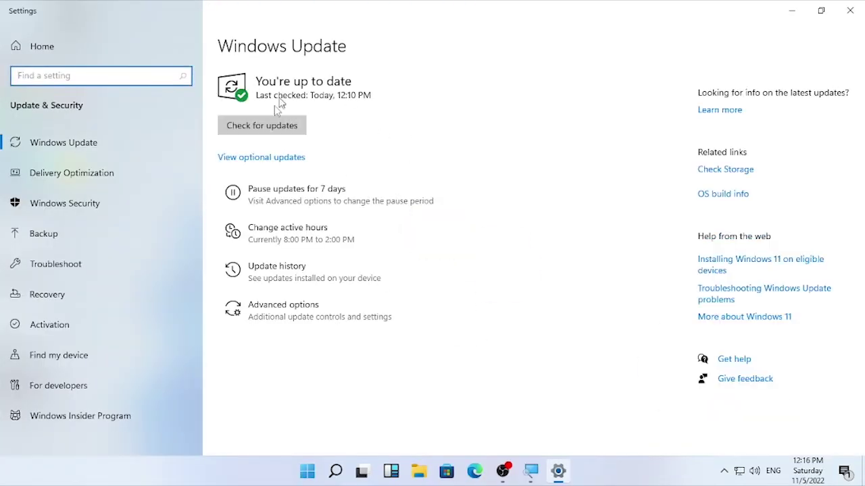
# - Check for updates until it reports up to date as of 12:16 PM, then close Settings
pyautogui.click(260, 130)
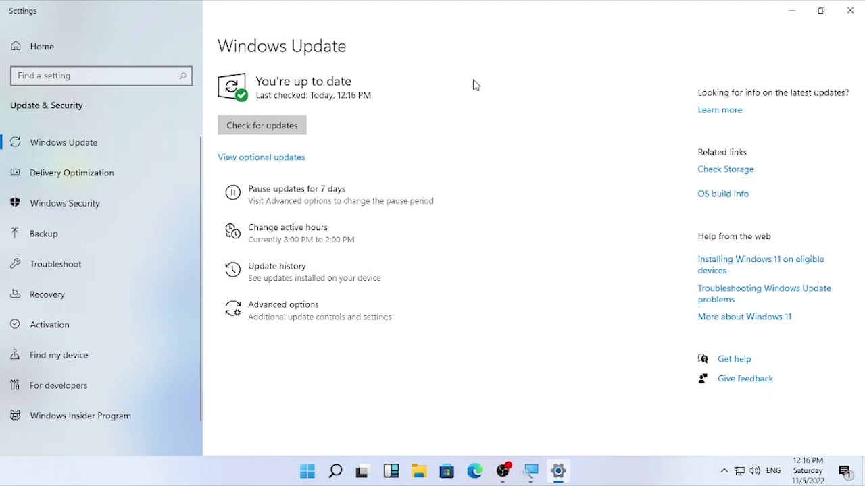
pyautogui.click(851, 12)
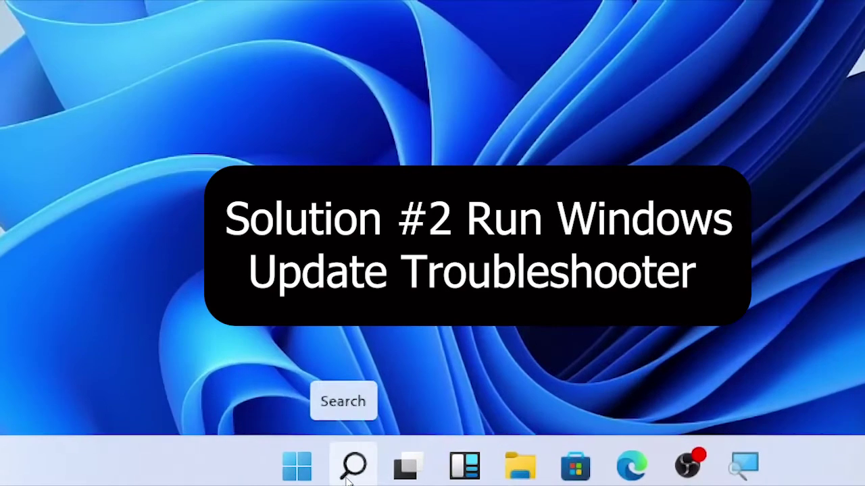
# - Search Windows for 'troubleshoot' to bring up Troubleshoot settings
pyautogui.click(350, 472)
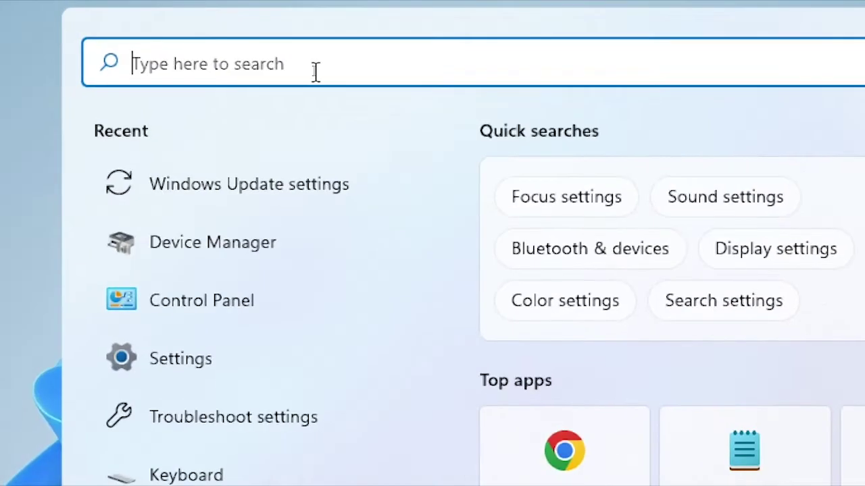
pyautogui.write('troub')
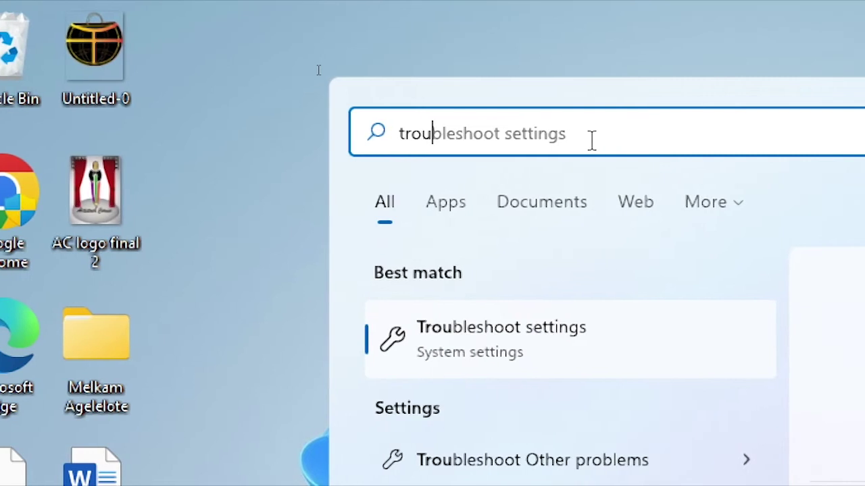
pyautogui.write('leshoot')
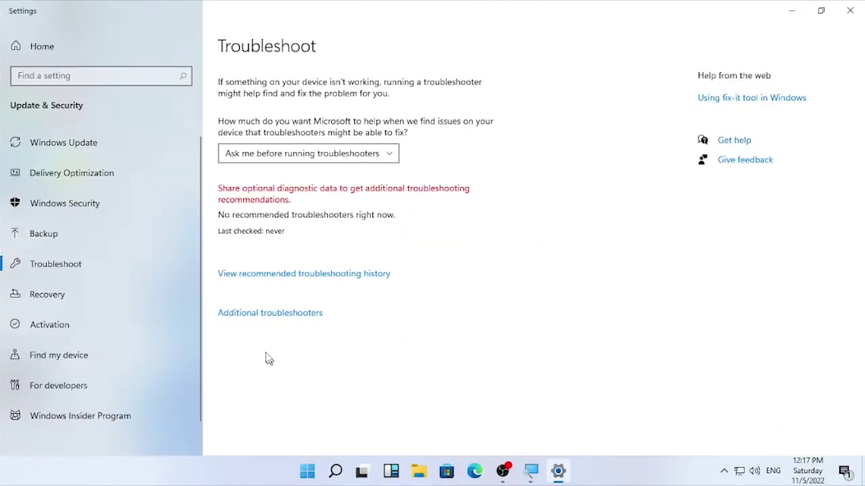
# - Run the Windows Update troubleshooter from Additional troubleshooters until it finishes
pyautogui.click(294, 316)
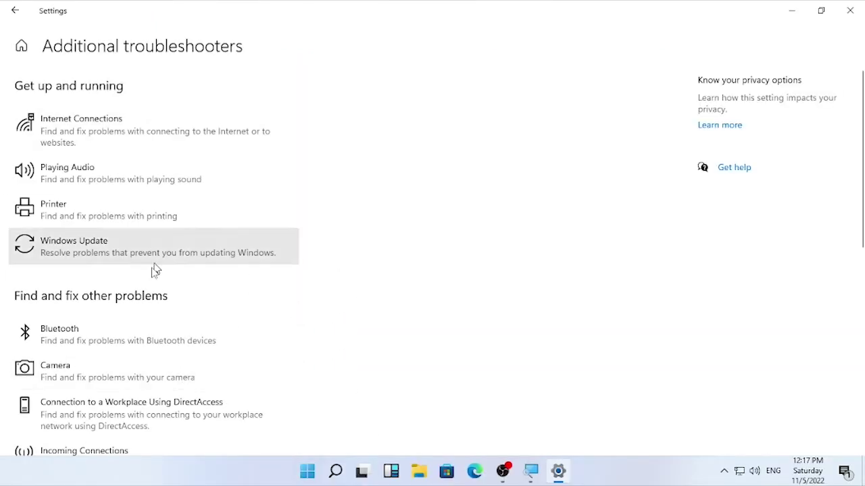
pyautogui.click(118, 257)
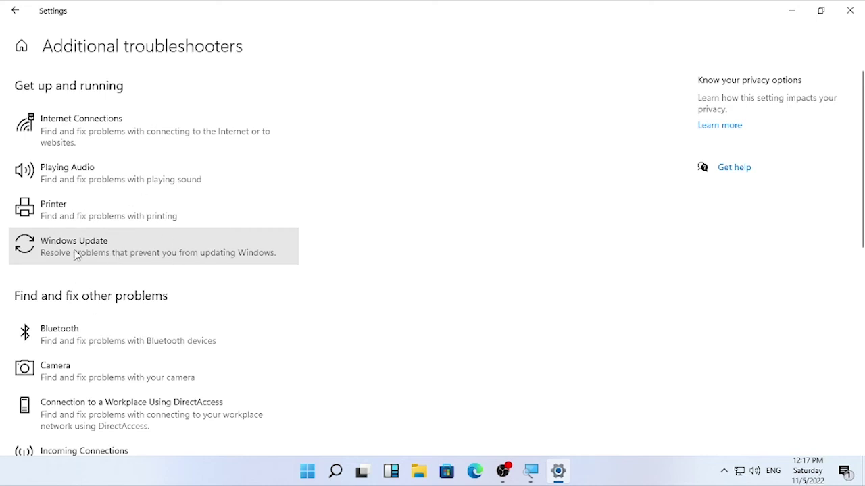
pyautogui.click(79, 245)
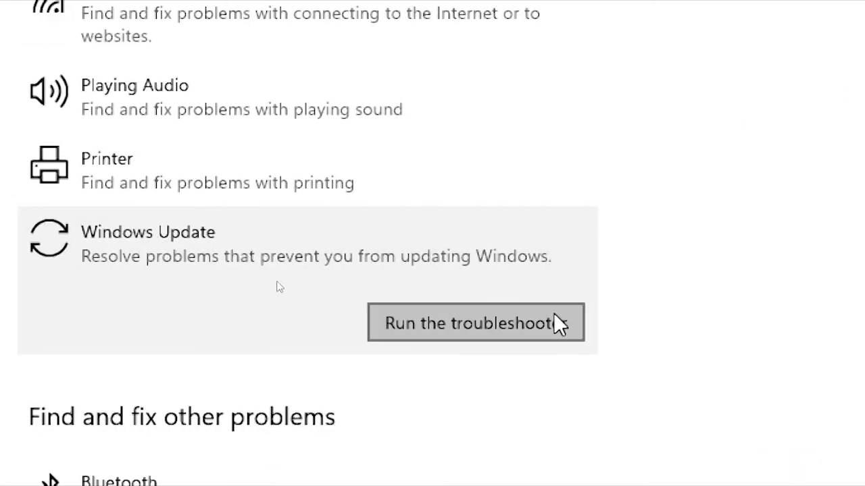
pyautogui.click(538, 340)
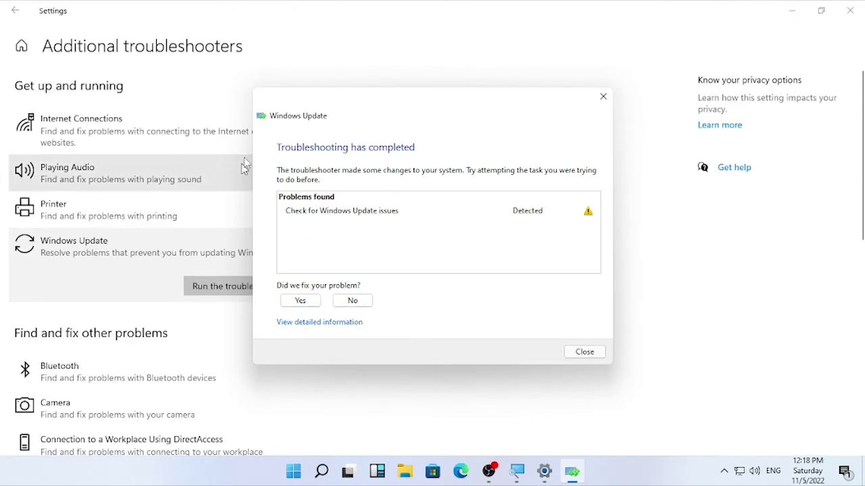
# - Confirm the troubleshooter fixed the problem, then close it and Settings
pyautogui.click(309, 302)
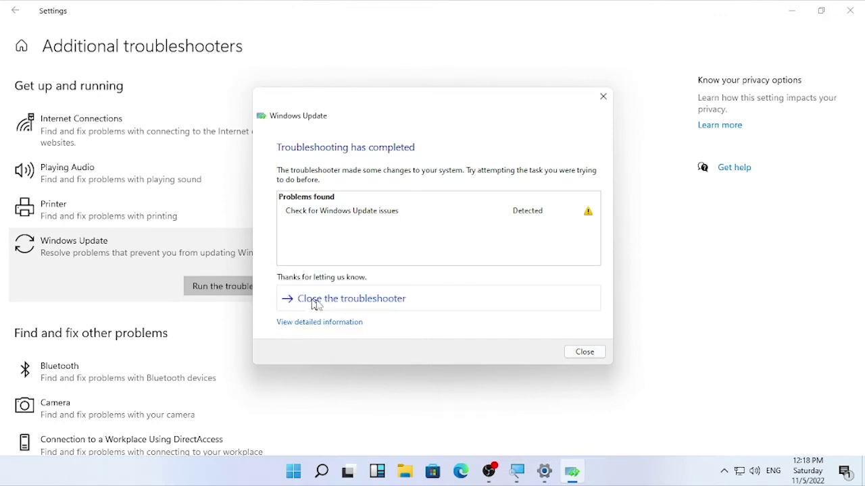
pyautogui.click(390, 305)
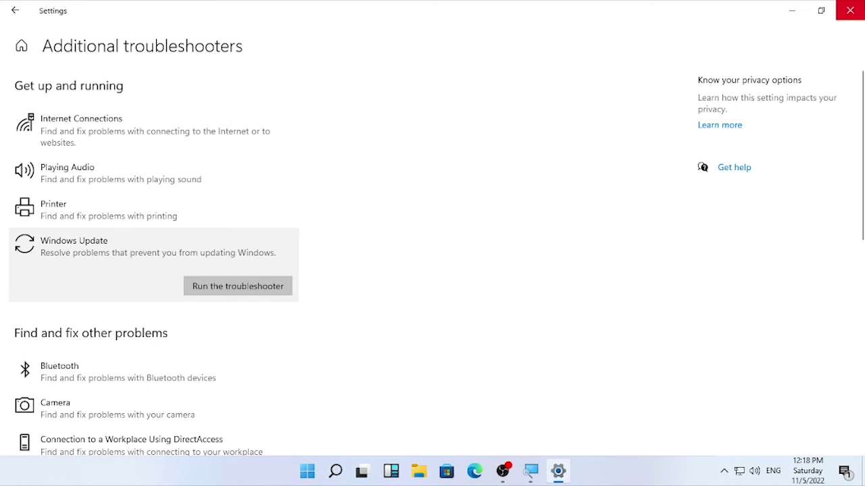
pyautogui.click(850, 11)
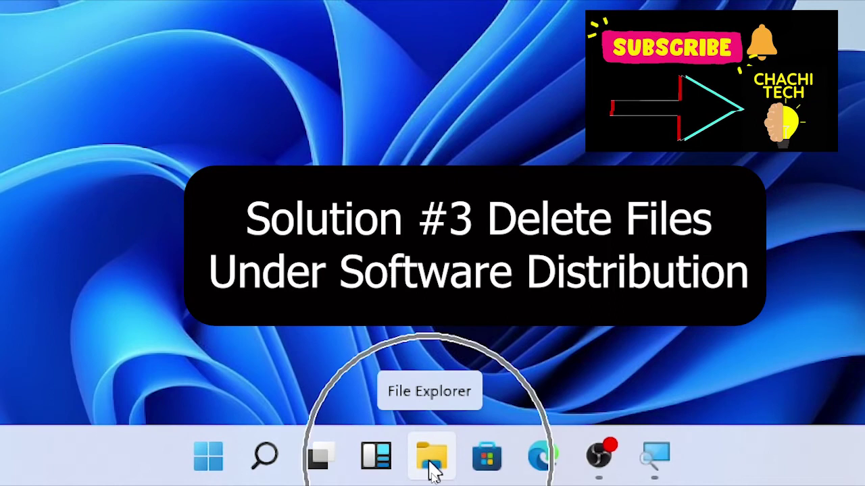
# - Open File Explorer and browse into the Local Disk (C:) drive
pyautogui.click(433, 466)
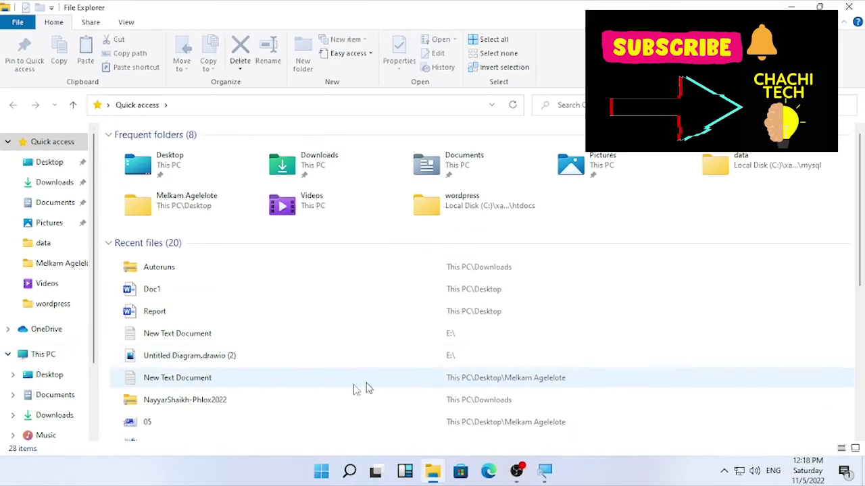
pyautogui.click(41, 354)
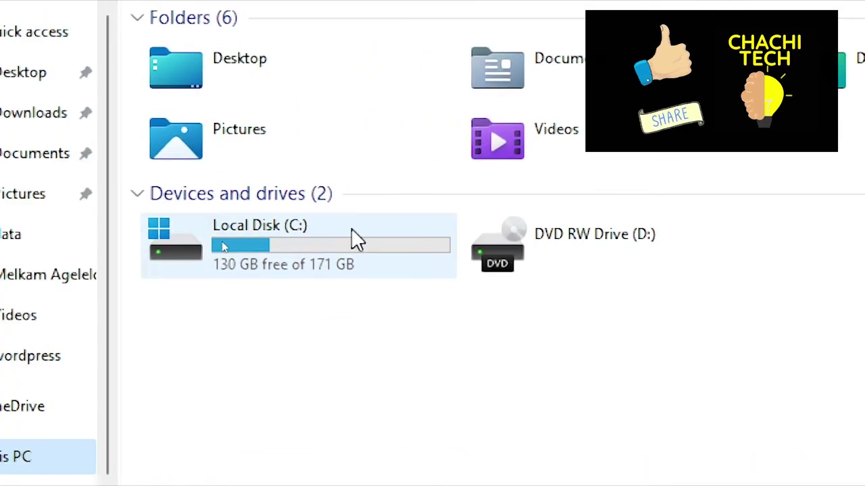
pyautogui.click(264, 248)
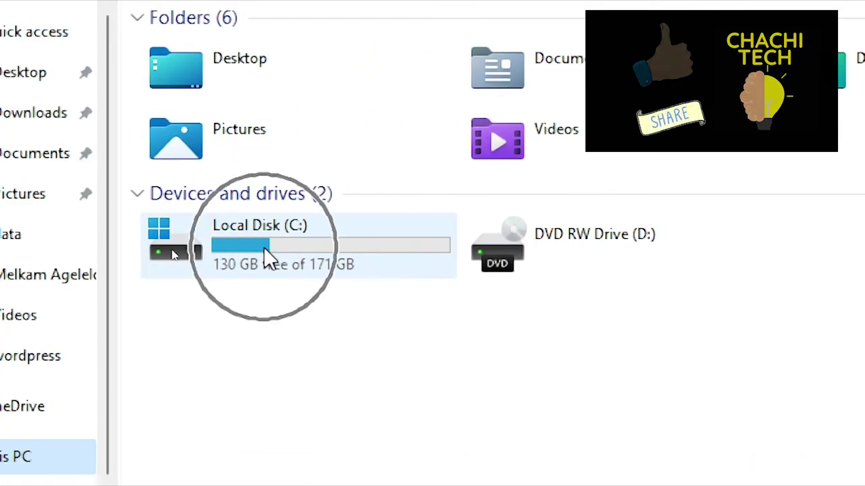
pyautogui.doubleClick(288, 246)
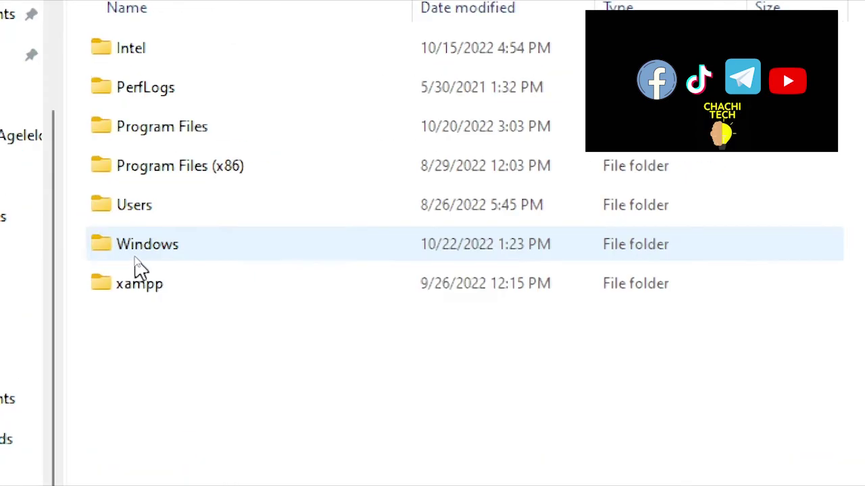
# - Open C:\Windows\SoftwareDistribution, showing DataStore, Download, PostRebootEventCache.V2, SLS and ReportingEvents
pyautogui.click(136, 263)
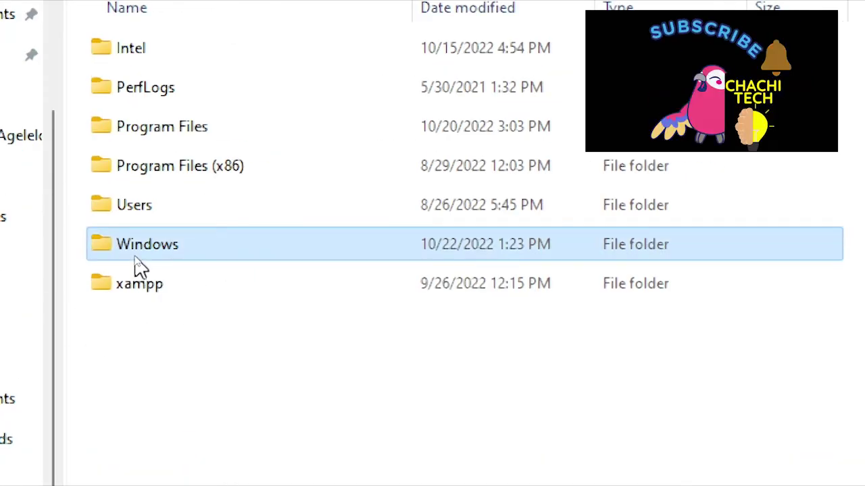
pyautogui.doubleClick(136, 264)
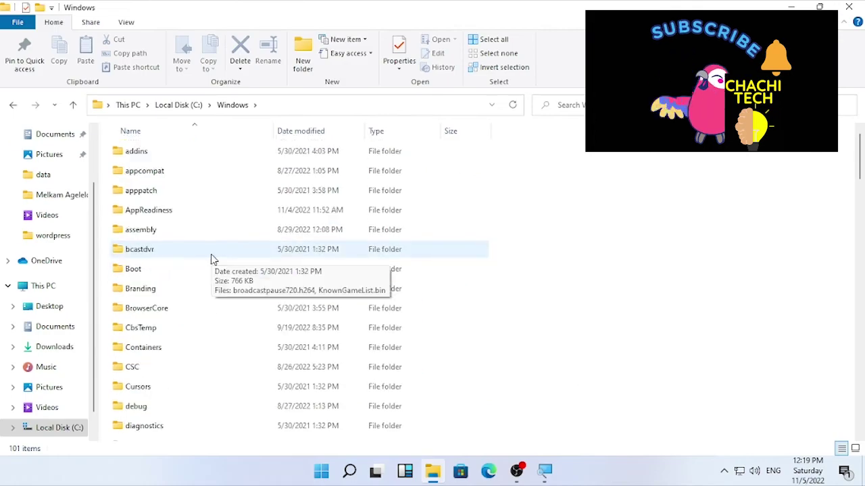
pyautogui.scroll(-5, 212, 259)
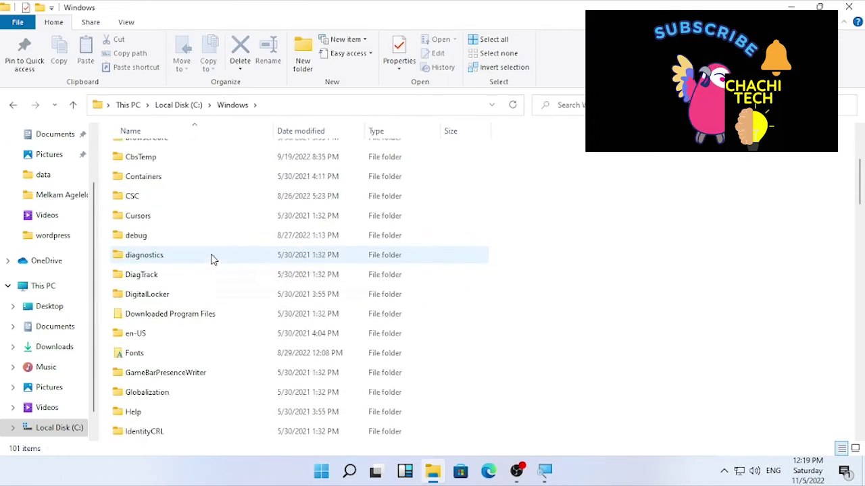
pyautogui.scroll(-7, 215, 259)
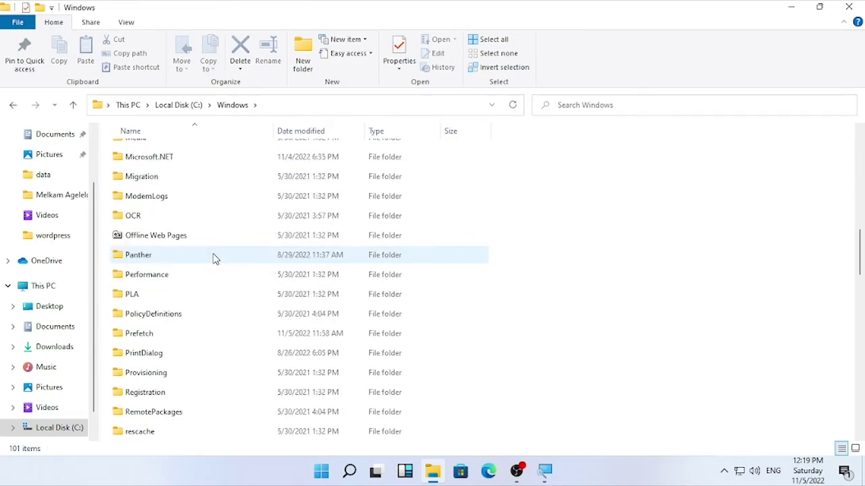
pyautogui.scroll(-5, 214, 258)
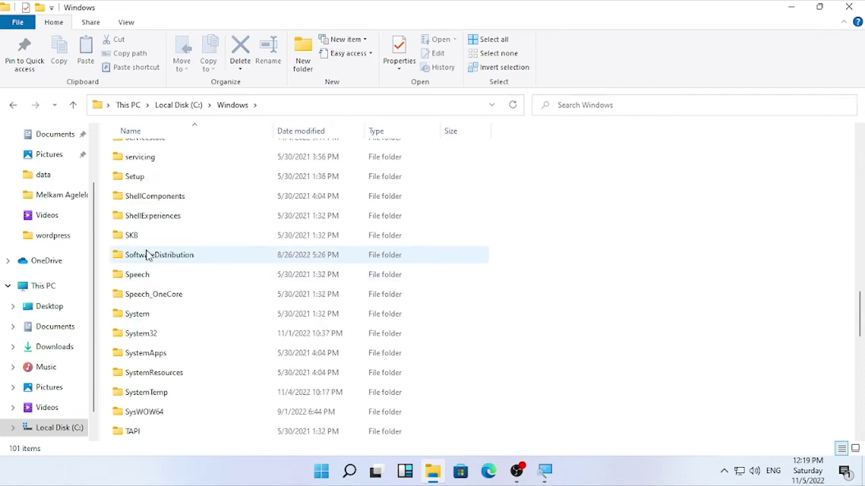
pyautogui.click(151, 261)
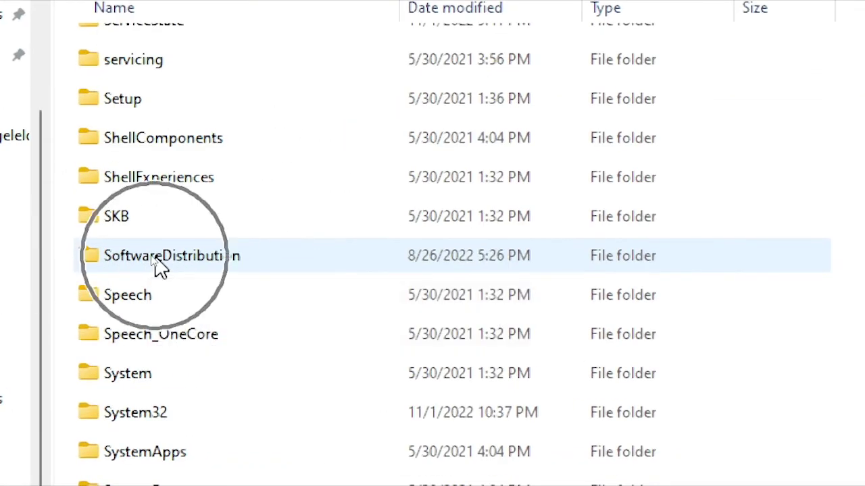
pyautogui.doubleClick(153, 261)
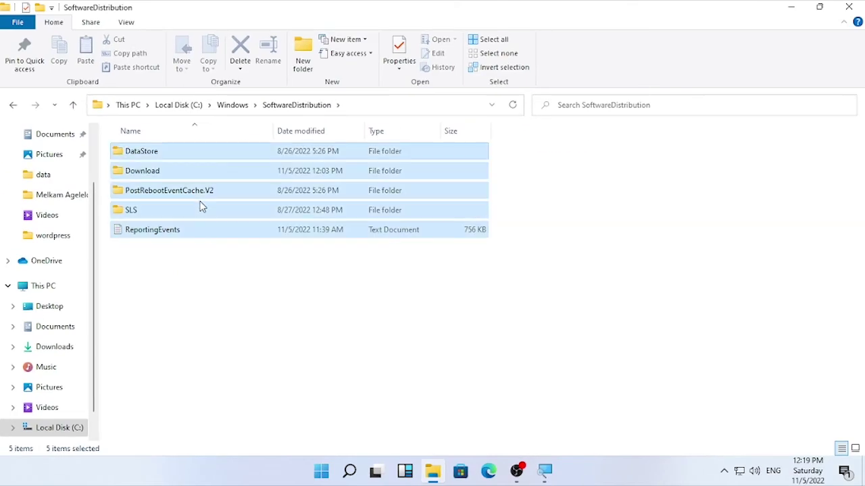
# - Delete SoftwareDistribution's contents as administrator, skipping the in-use DataStore folder, and close Explorer
pyautogui.press('Delete')
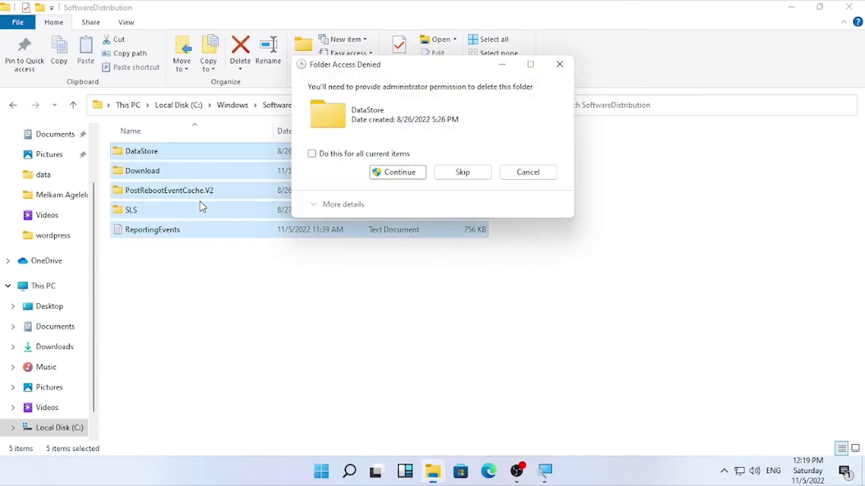
pyautogui.click(420, 171)
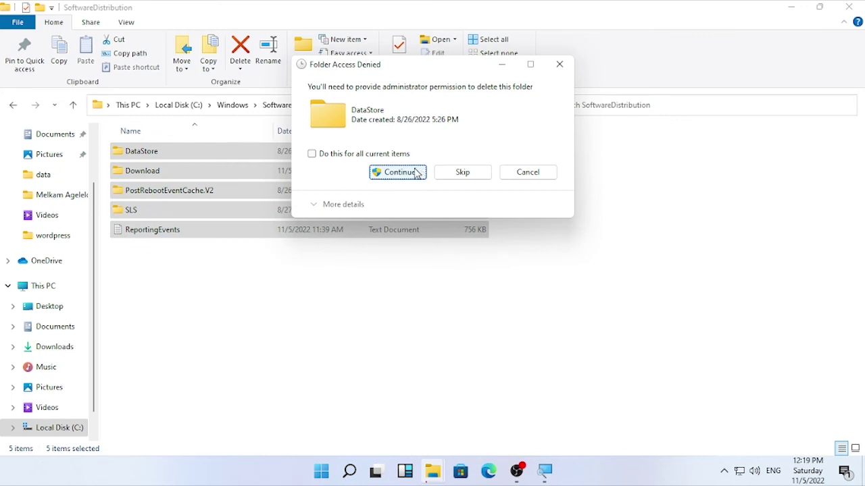
pyautogui.click(410, 174)
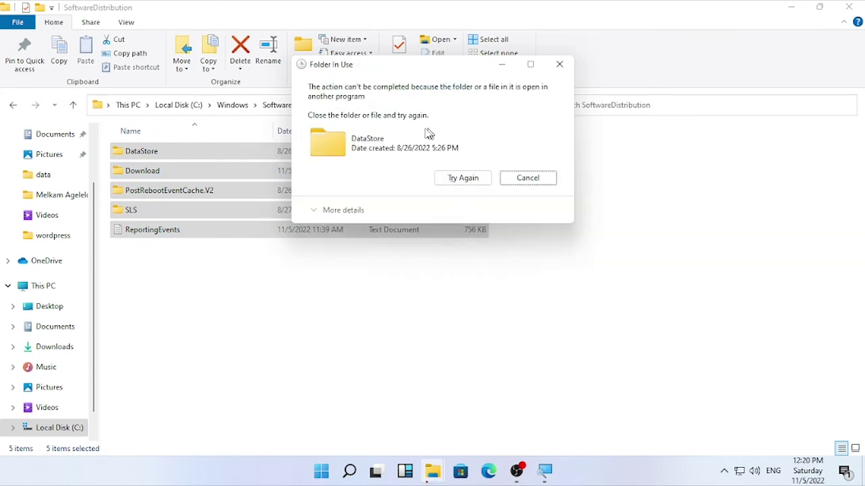
pyautogui.click(529, 180)
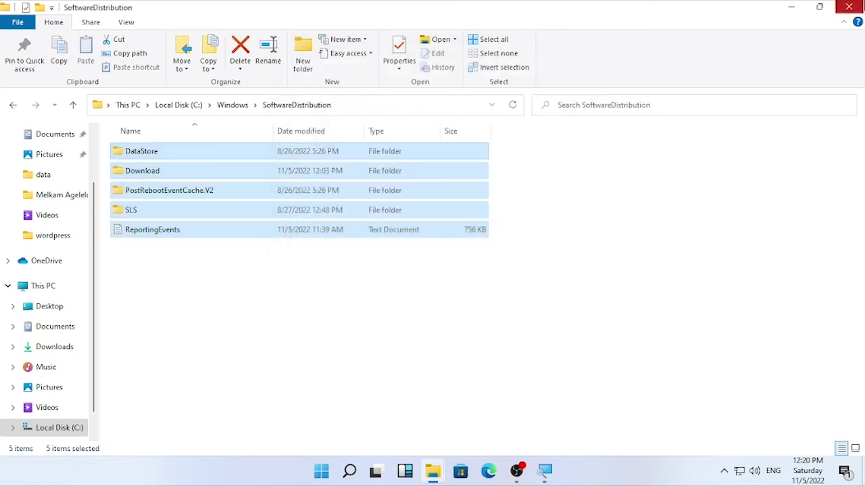
pyautogui.click(848, 7)
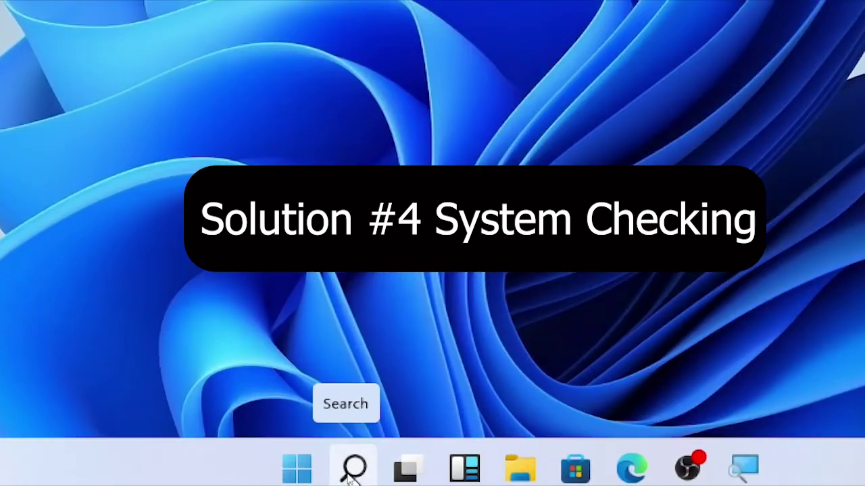
# - Search for 'cmd' and launch Command Prompt as administrator
pyautogui.click(353, 469)
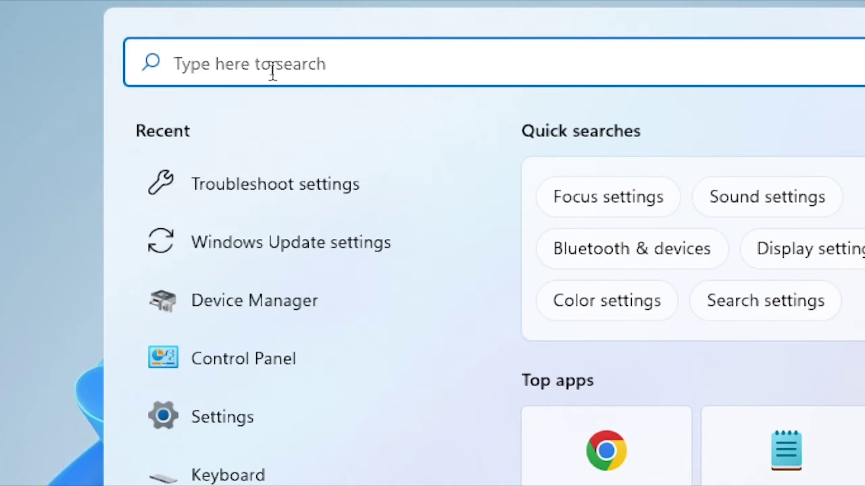
pyautogui.write('cmd')
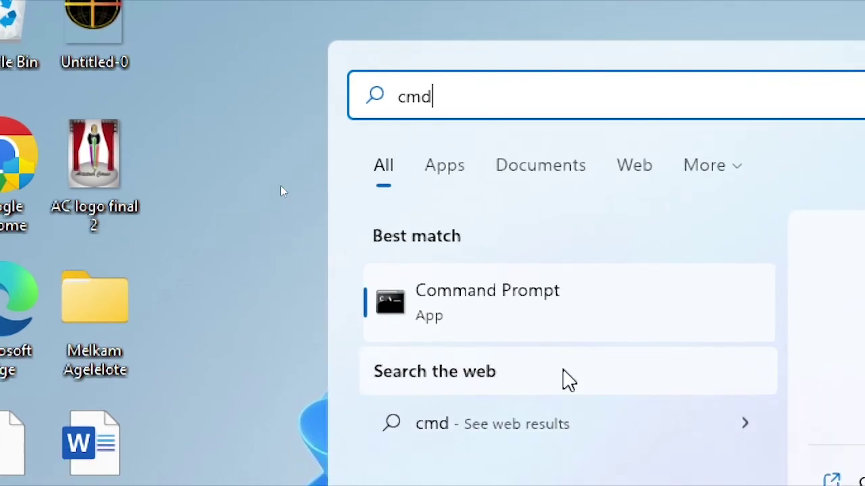
pyautogui.rightClick(450, 294)
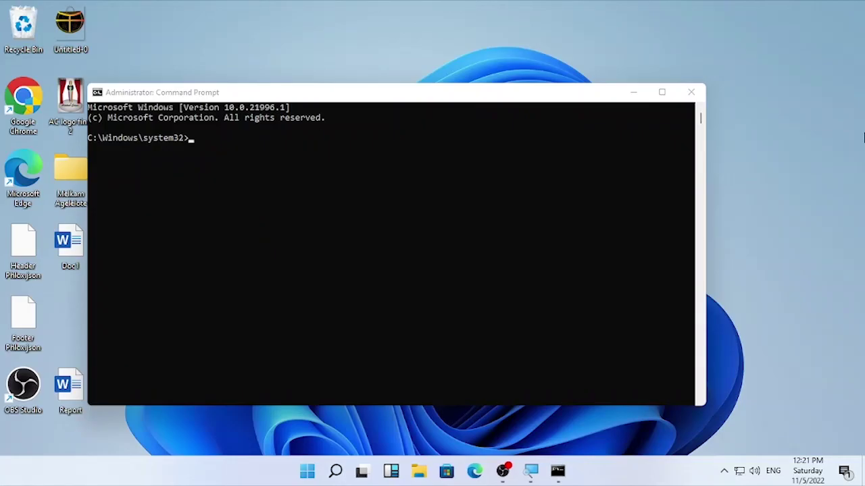
# - Run 'sfc /scannow' to 100% verification with no integrity violations found
pyautogui.write('Sfc')
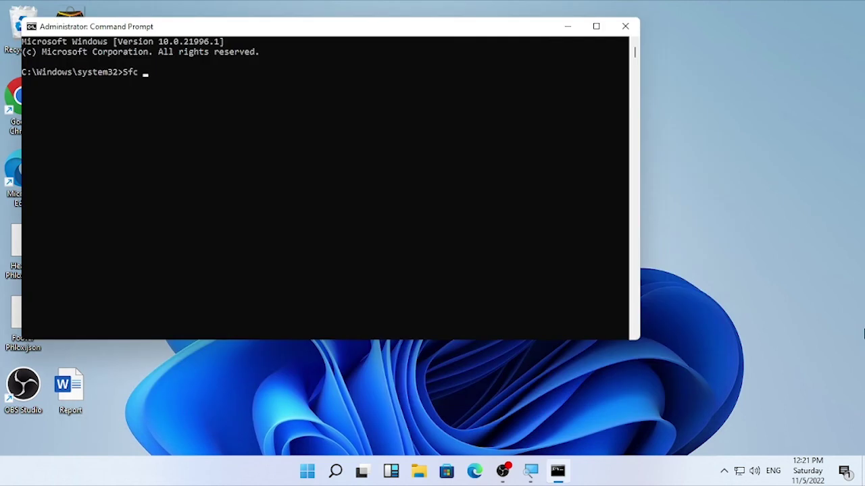
pyautogui.write(' /scannoe')
pyautogui.press('BackSpace')
pyautogui.write('w')
pyautogui.press('Return')
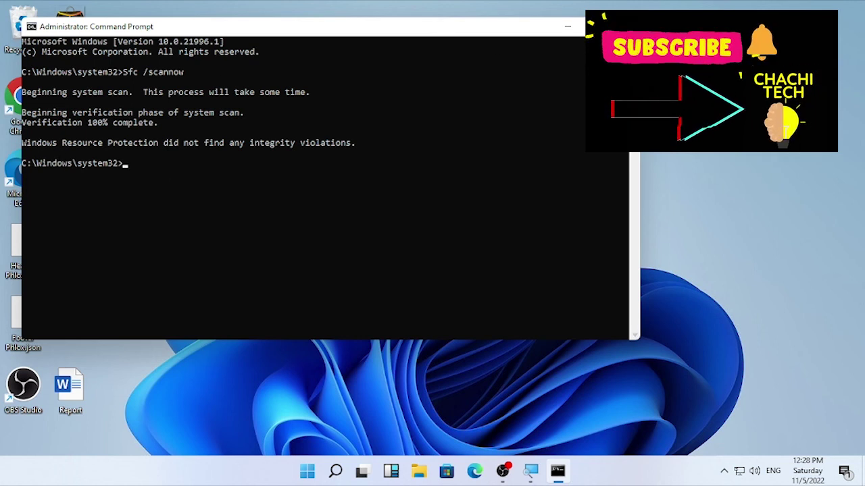
# - Close Command Prompt and restart the PC from the Start button's right-click menu
pyautogui.click(622, 27)
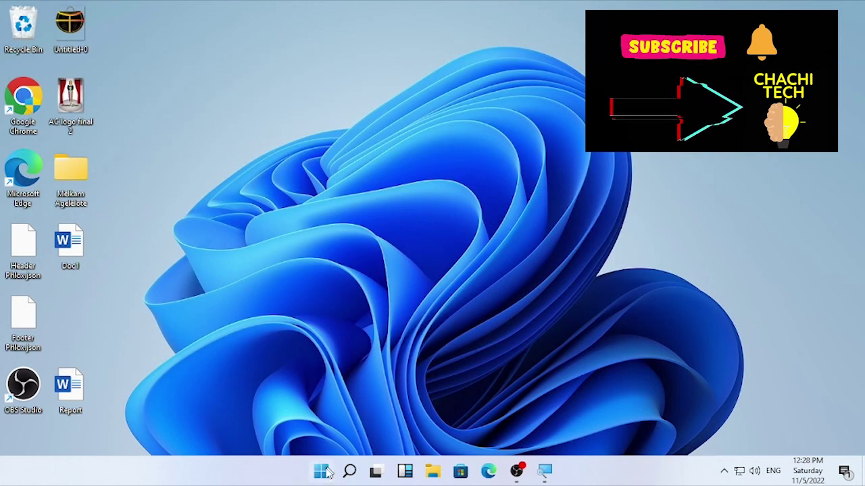
pyautogui.rightClick(321, 471)
pyautogui.moveTo(368, 424)
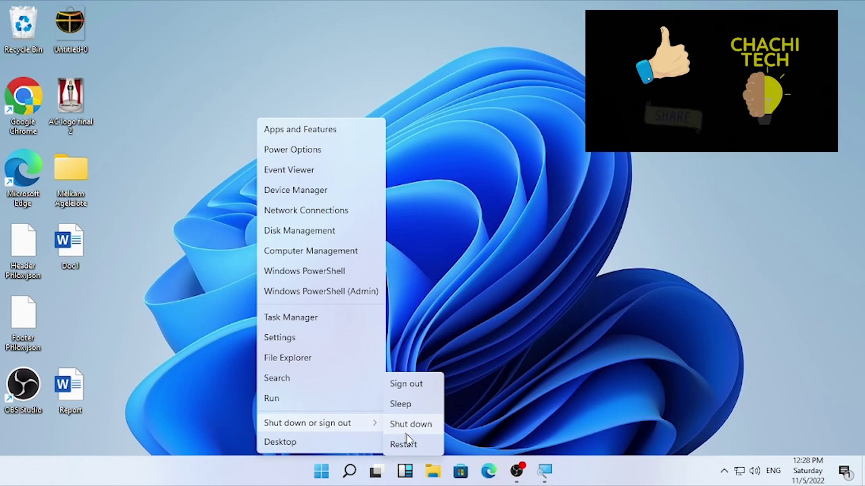
pyautogui.click(556, 327)
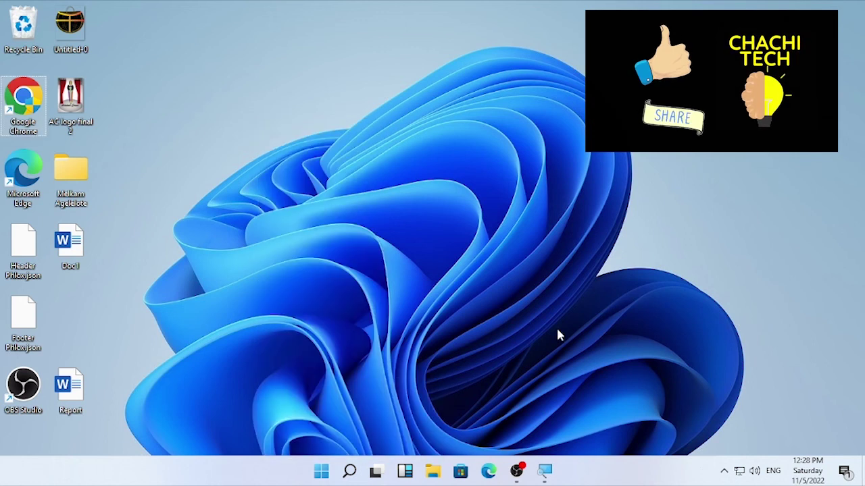